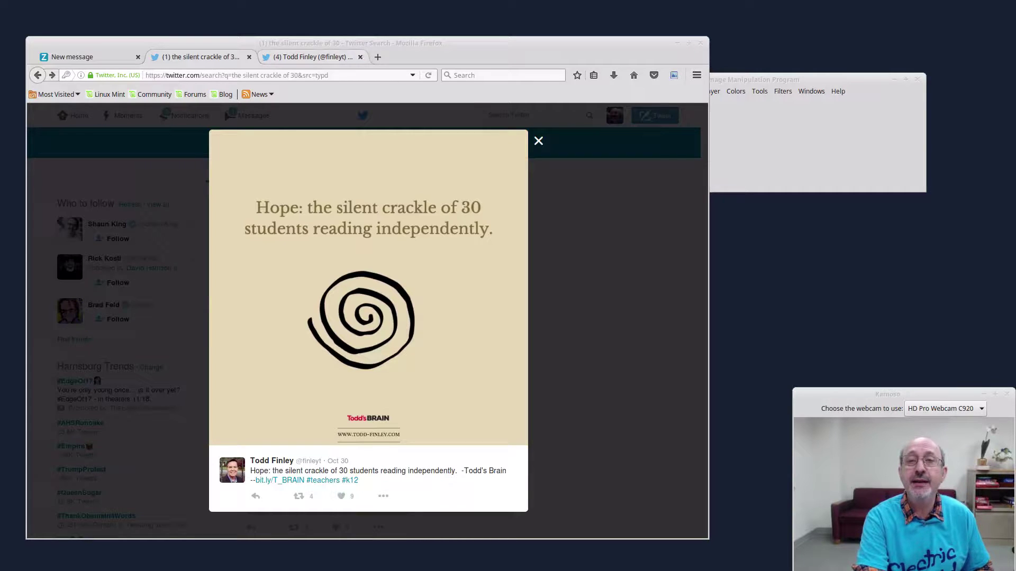
Step: Look at the Twitter profile of the quote image's author and return to the enlarged quote image
left_click(312, 57)
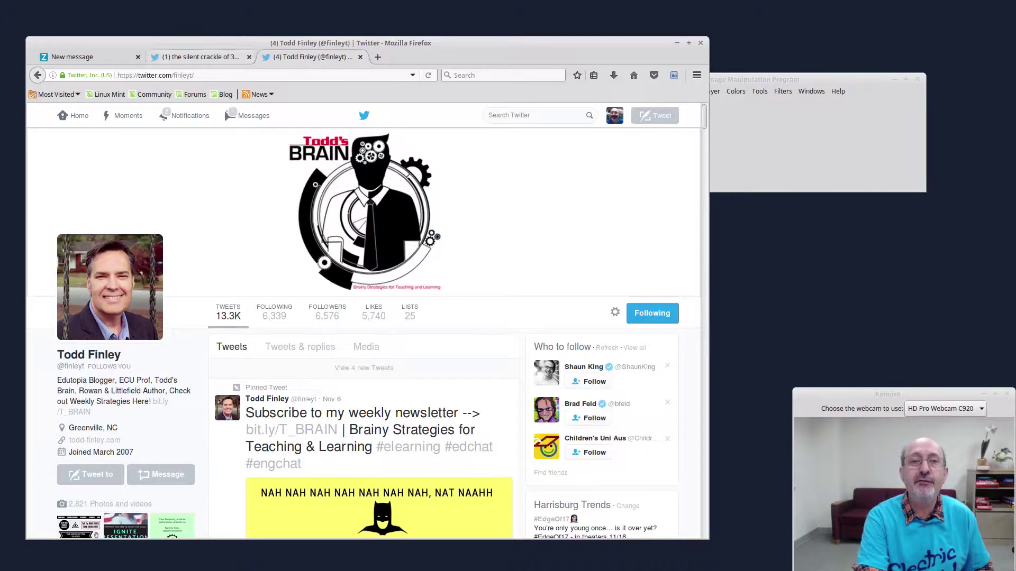
left_click(201, 57)
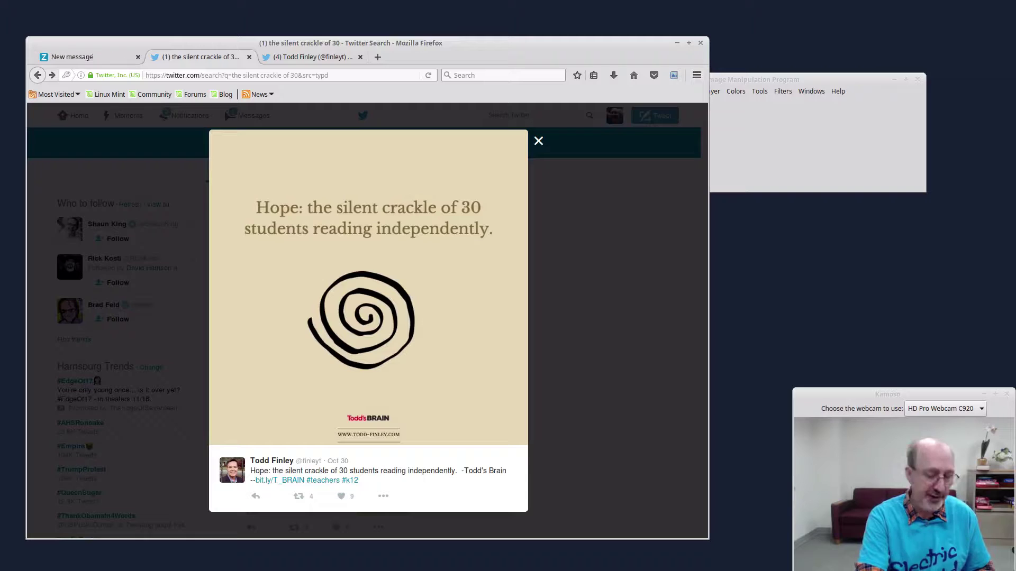
Step: Switch to GIMP and set the foreground color by sampling the quote image's beige background with the eyedropper
key("alt+Tab")
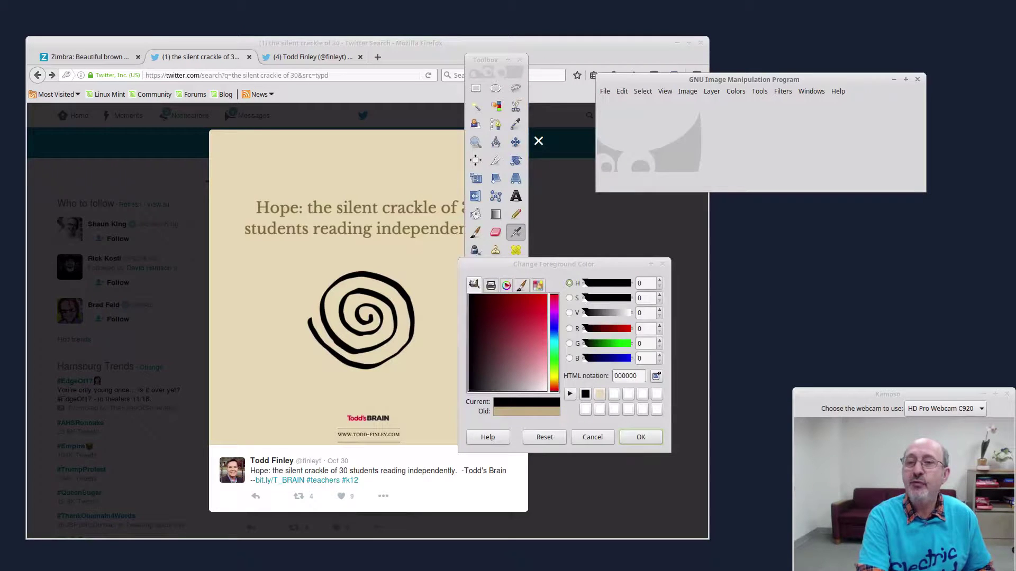
left_click(593, 438)
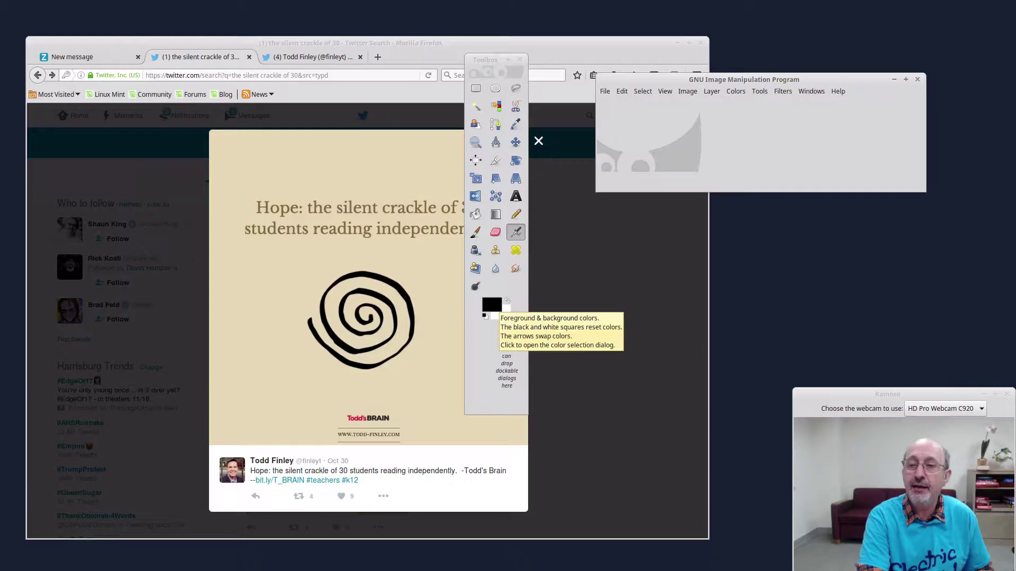
left_click(492, 304)
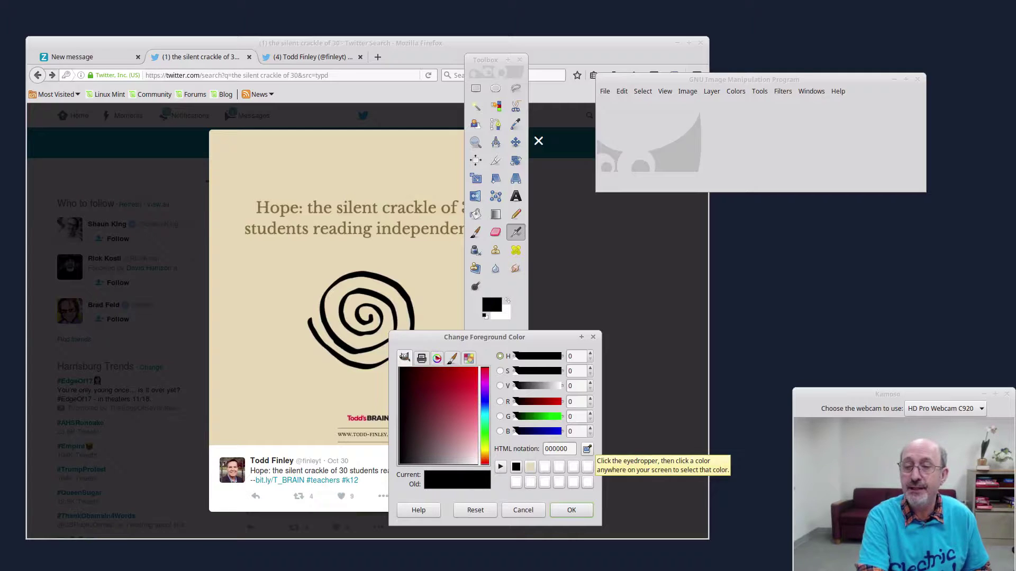
left_click(587, 449)
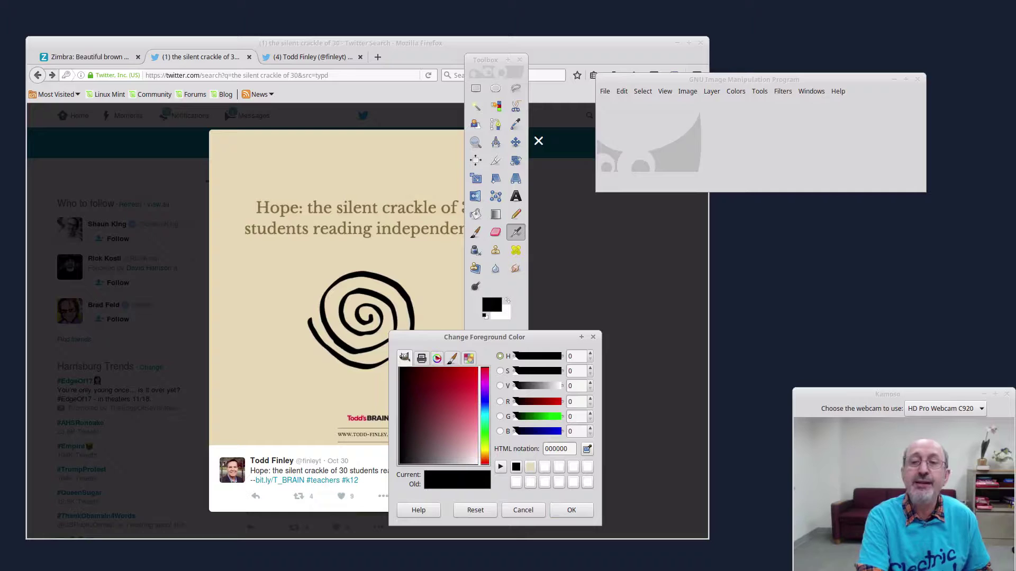
left_click(434, 275)
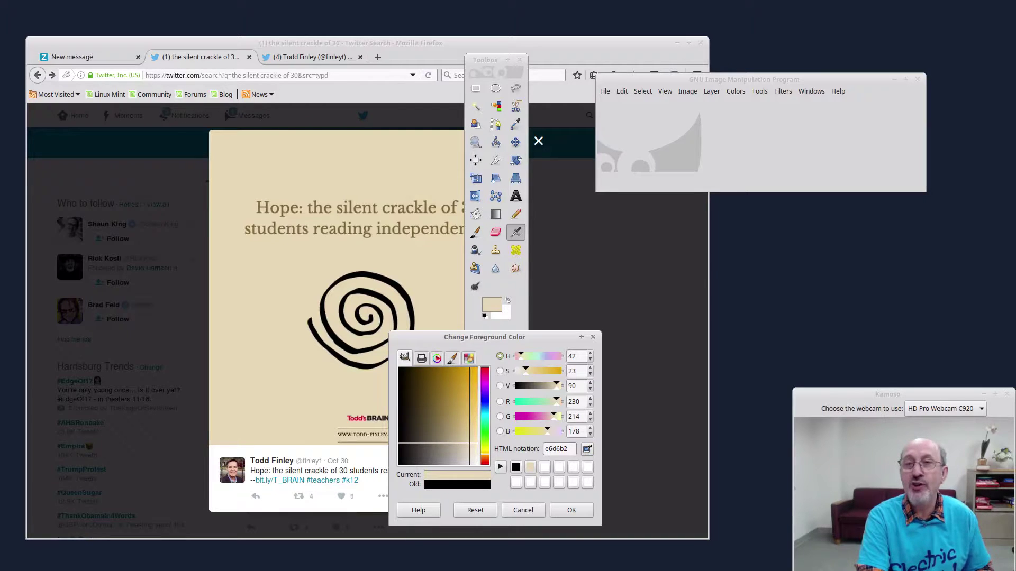
left_click(572, 510)
Step: Switch to LibreOffice Draw and draw a rectangle about 6.05 by 5.4 inches in the middle of the blank page
left_click_drag(371, 44, 372, 152)
left_click(431, 129)
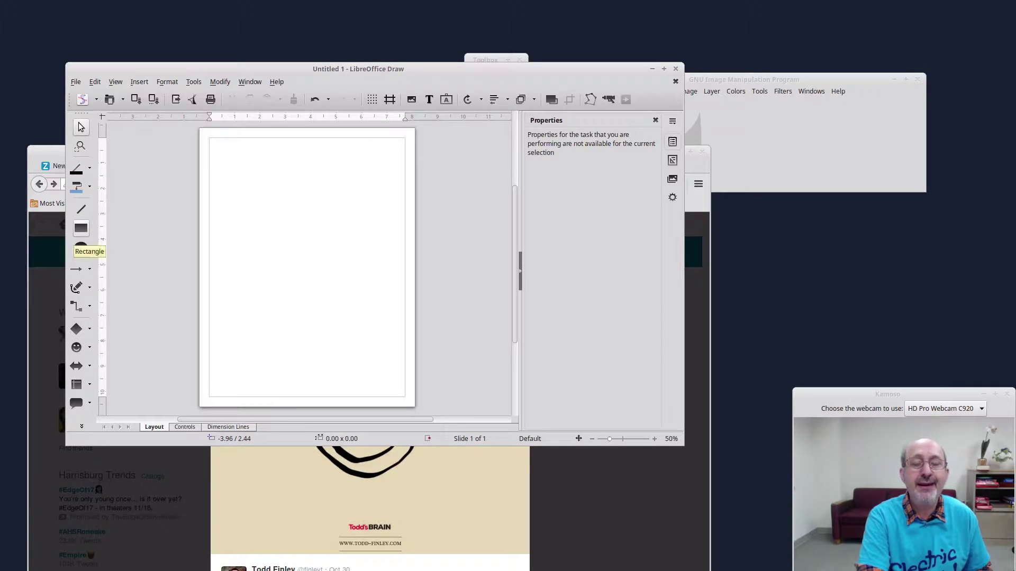
left_click(81, 228)
left_click_drag(227, 204, 381, 340)
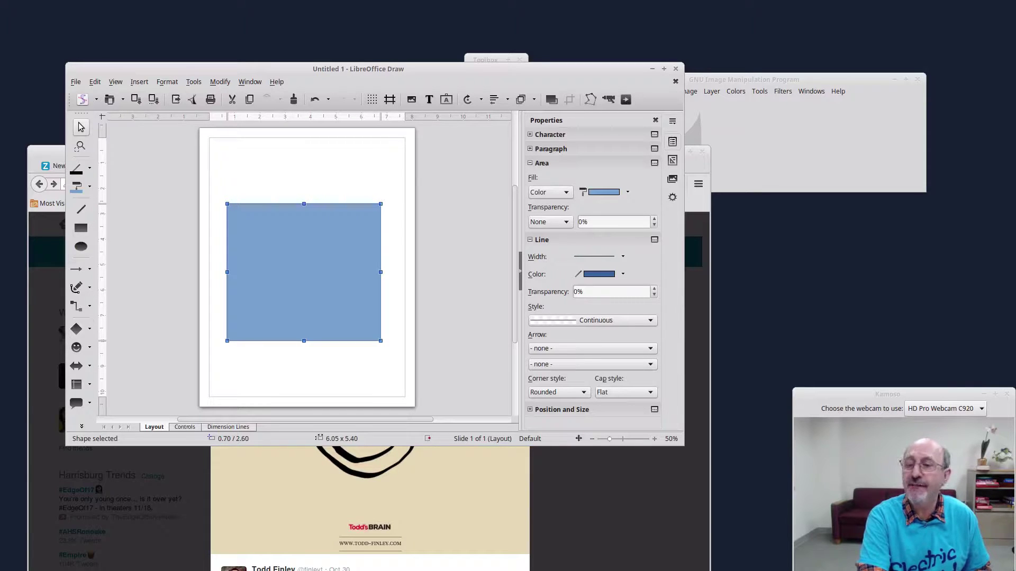
Step: Set the rectangle's fill to a custom color with red 230, green 214 and blue 178
left_click(304, 272)
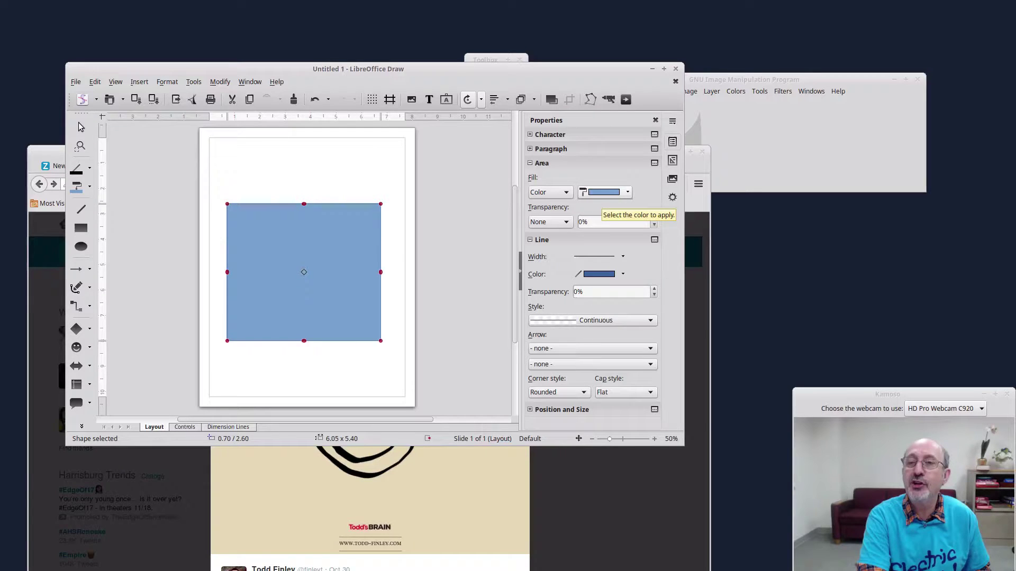
left_click(604, 194)
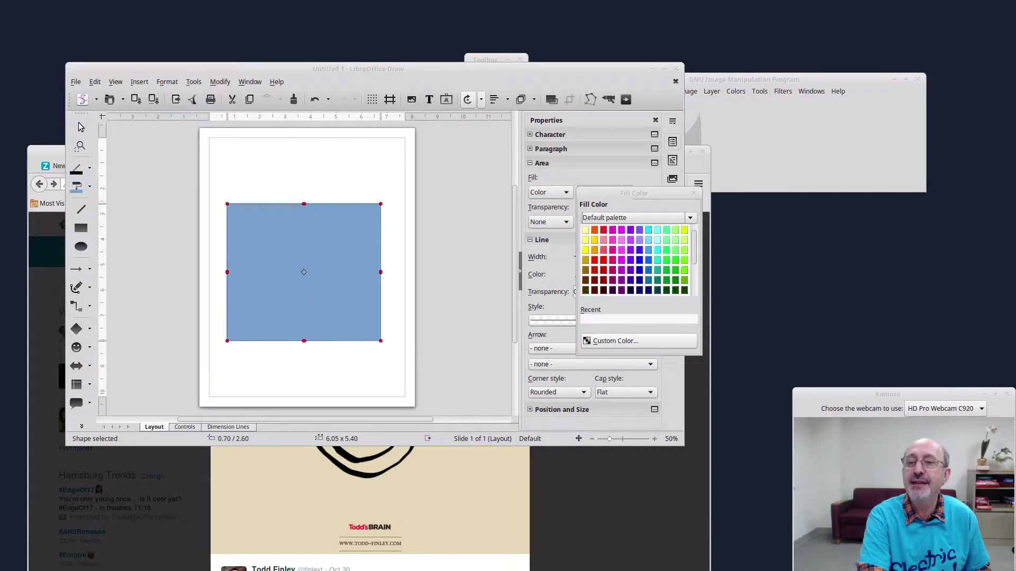
left_click(639, 341)
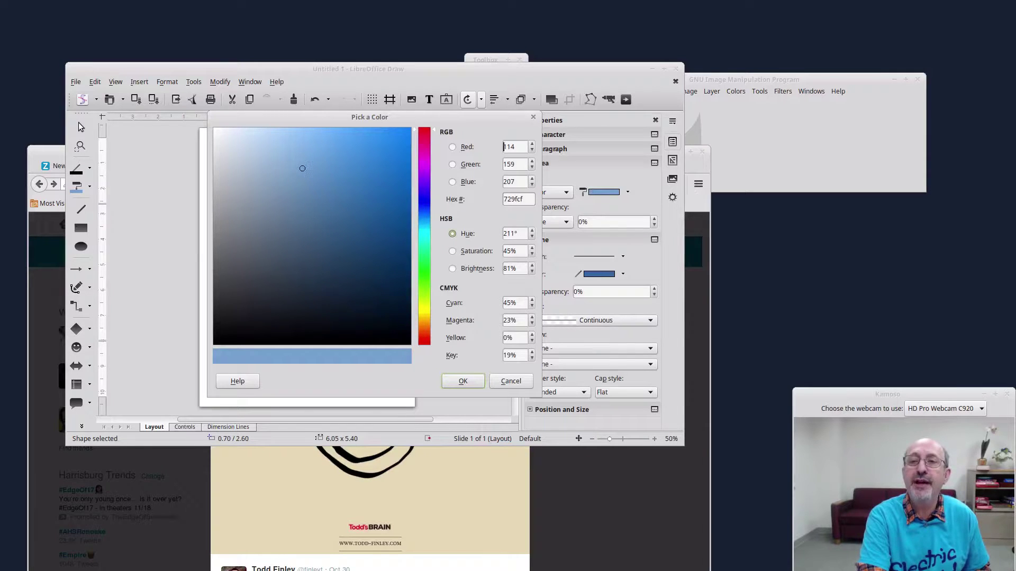
key("shift+End")
type("23")
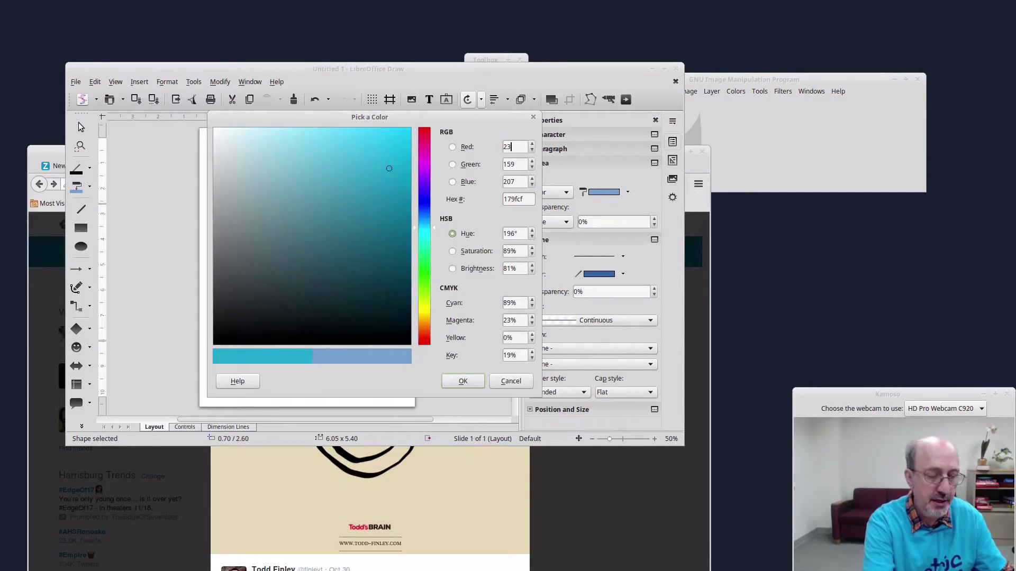
type("9")
key("BackSpace")
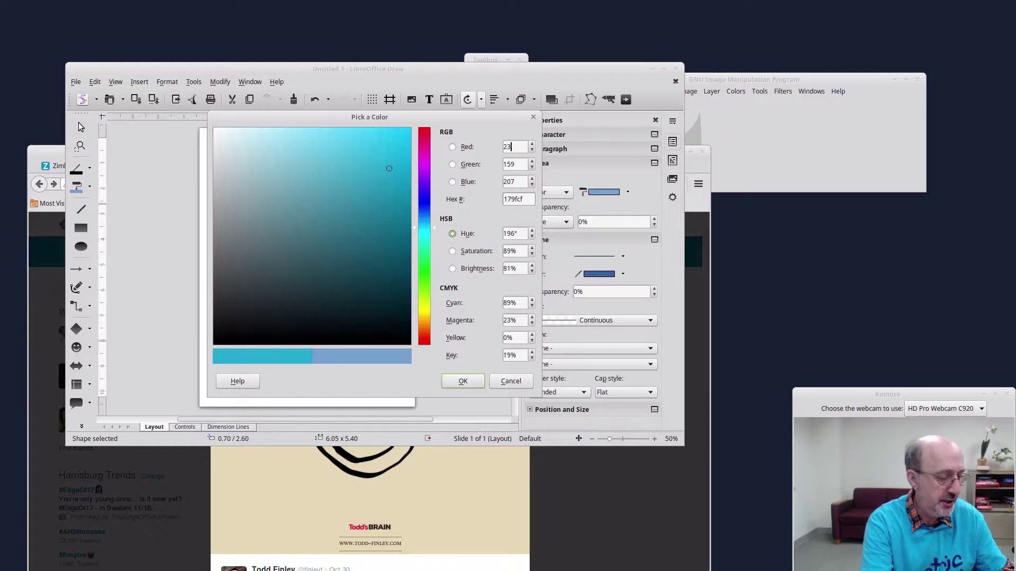
key("Tab")
type("21")
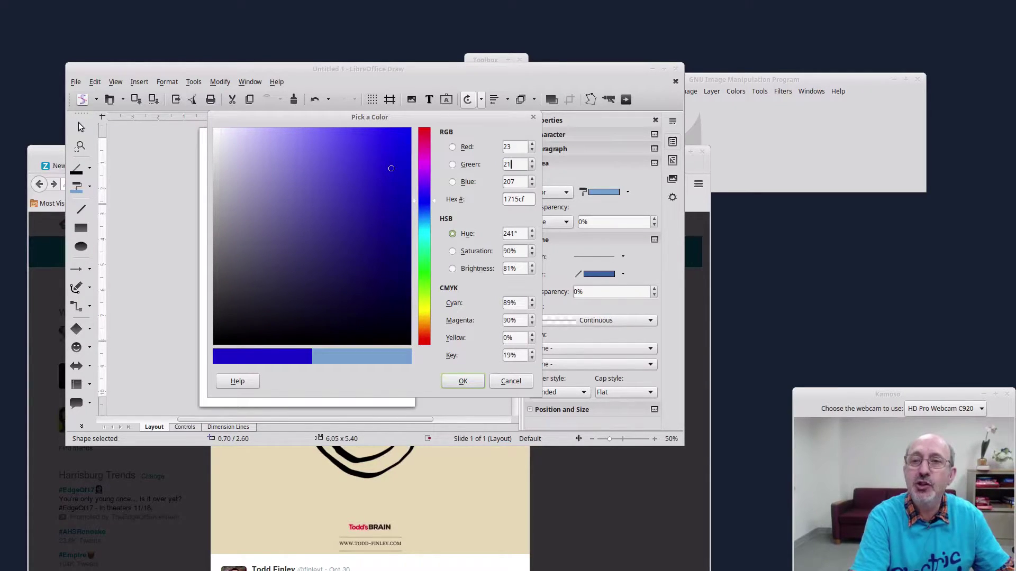
left_click(513, 147)
type("0")
key("Tab")
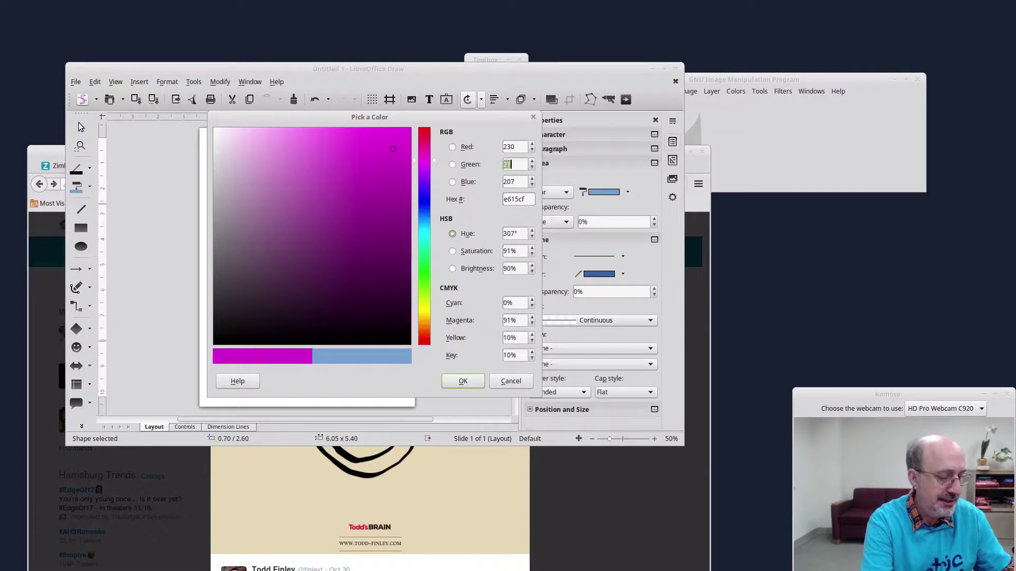
key("Right")
type("4")
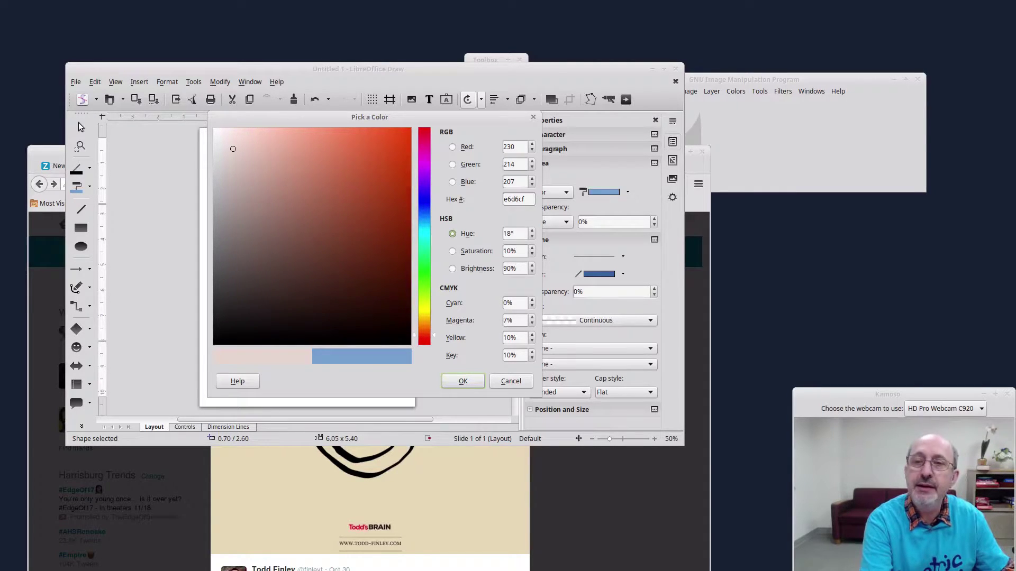
key("Tab")
type("17")
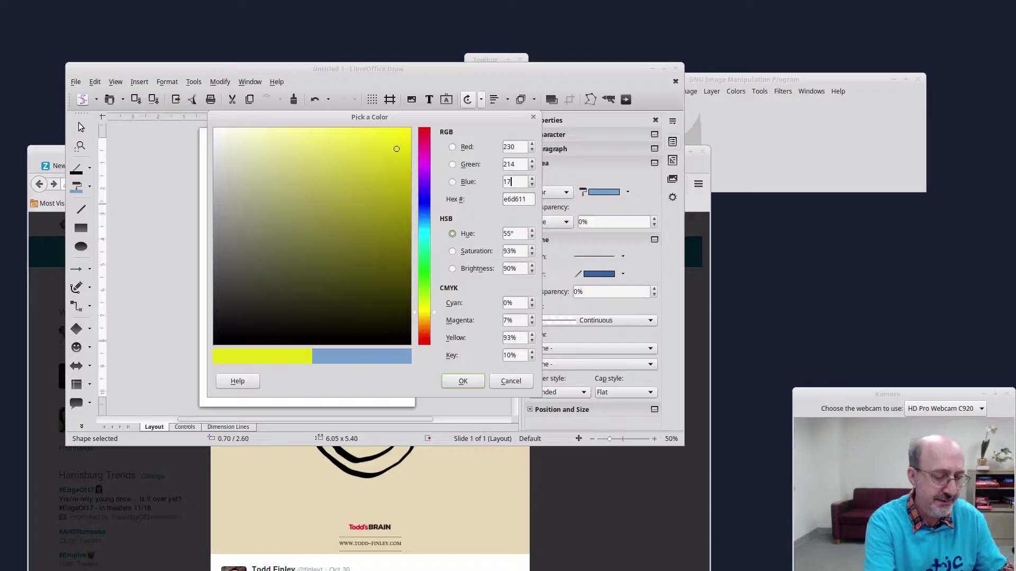
type("8")
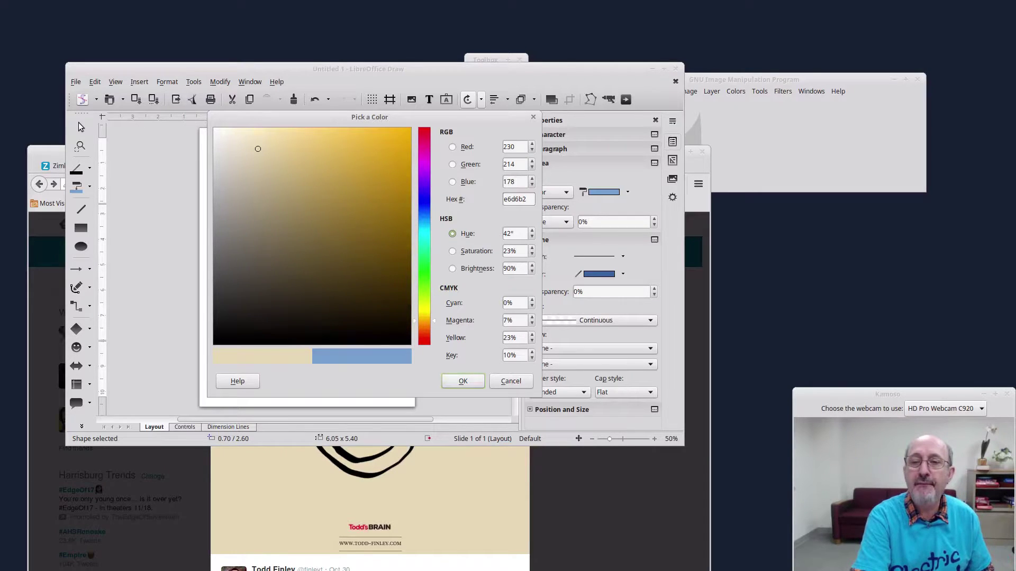
key("Return")
key("Escape")
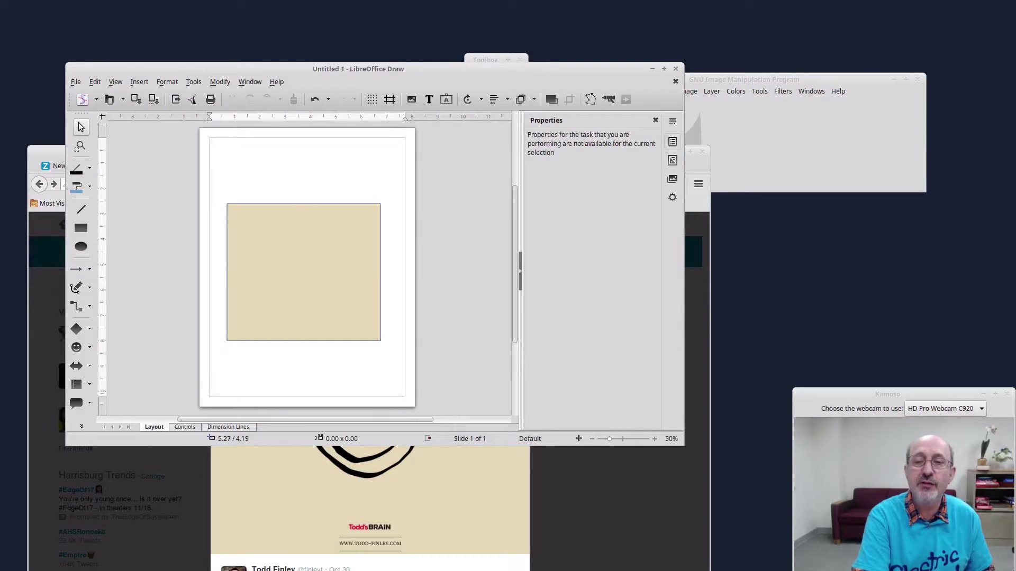
Step: Set the rectangle's outline to a custom color with red 230, green 214 and blue 178
left_click(343, 244)
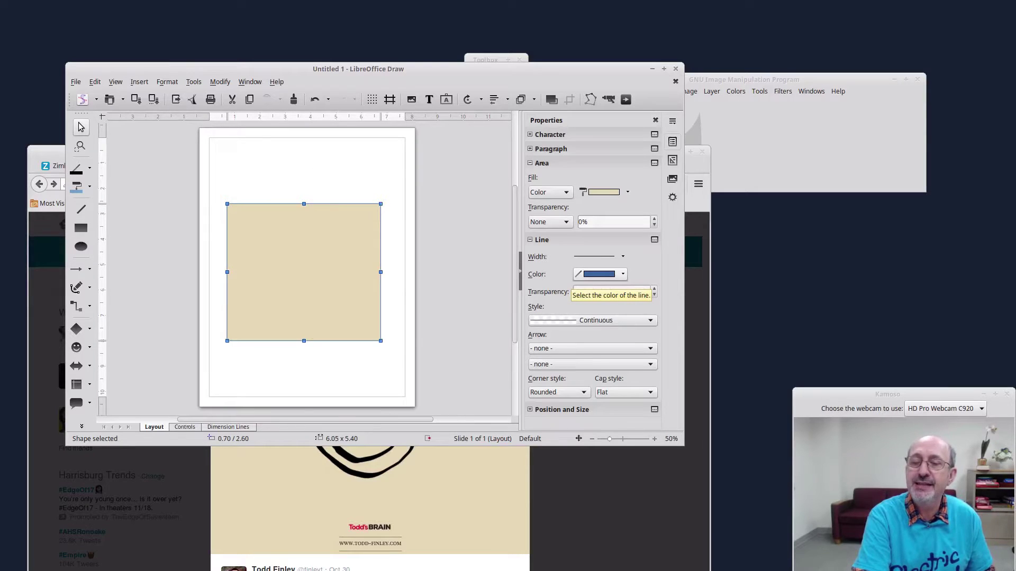
left_click(622, 274)
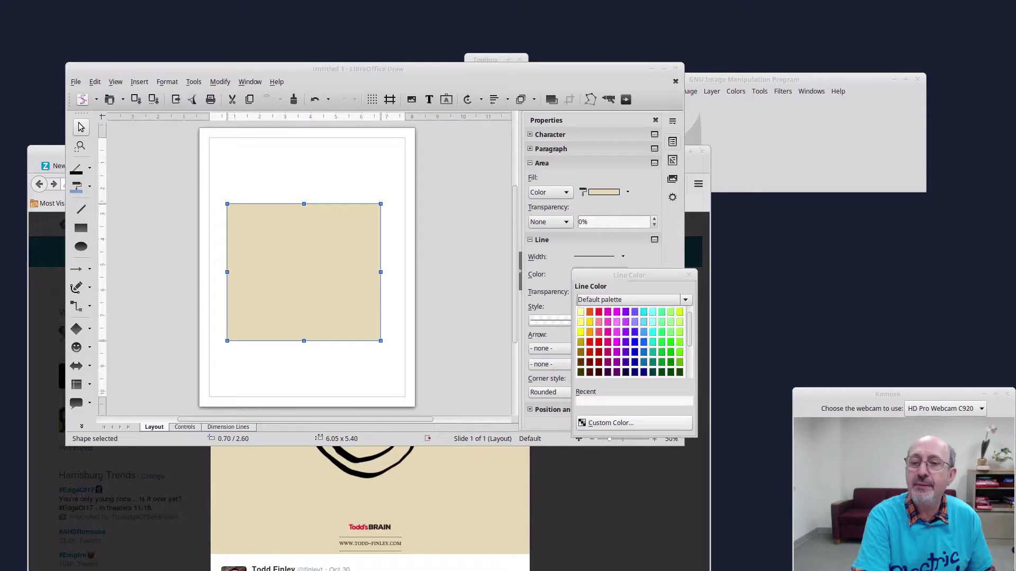
left_click(610, 423)
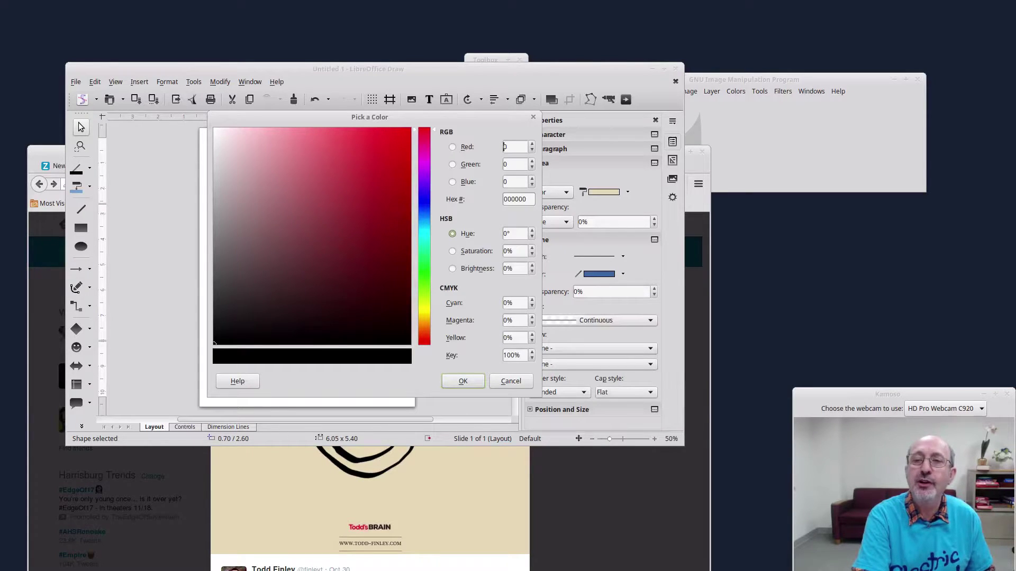
key("BackSpace")
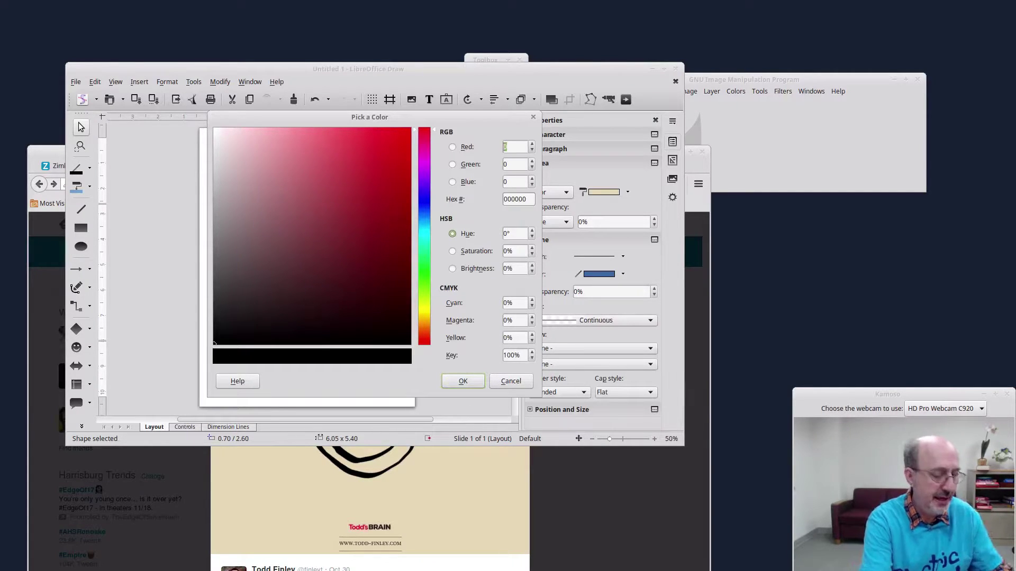
type("239")
key("BackSpace")
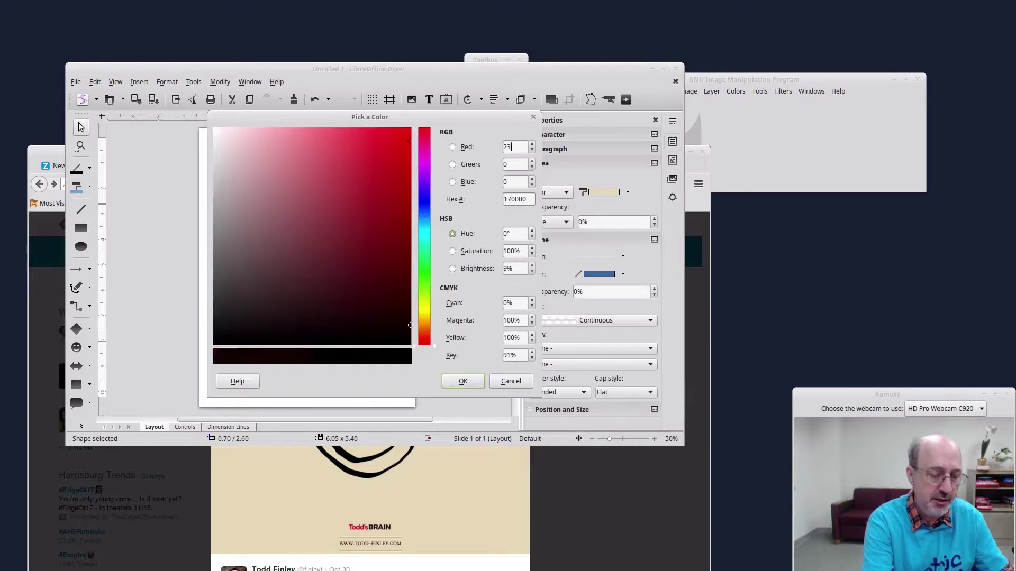
type("0")
key("Tab")
type("214")
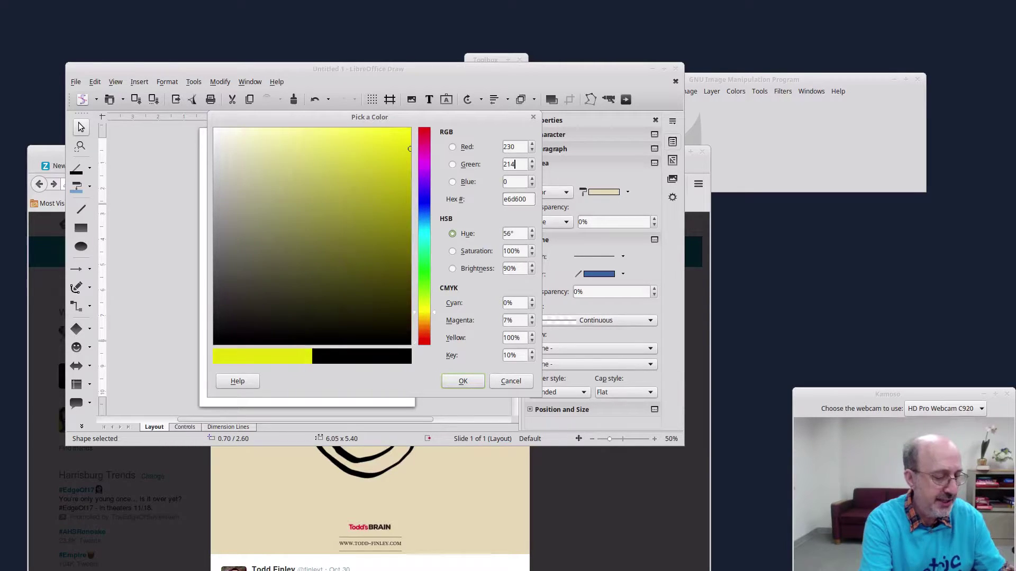
key("Tab")
type("178")
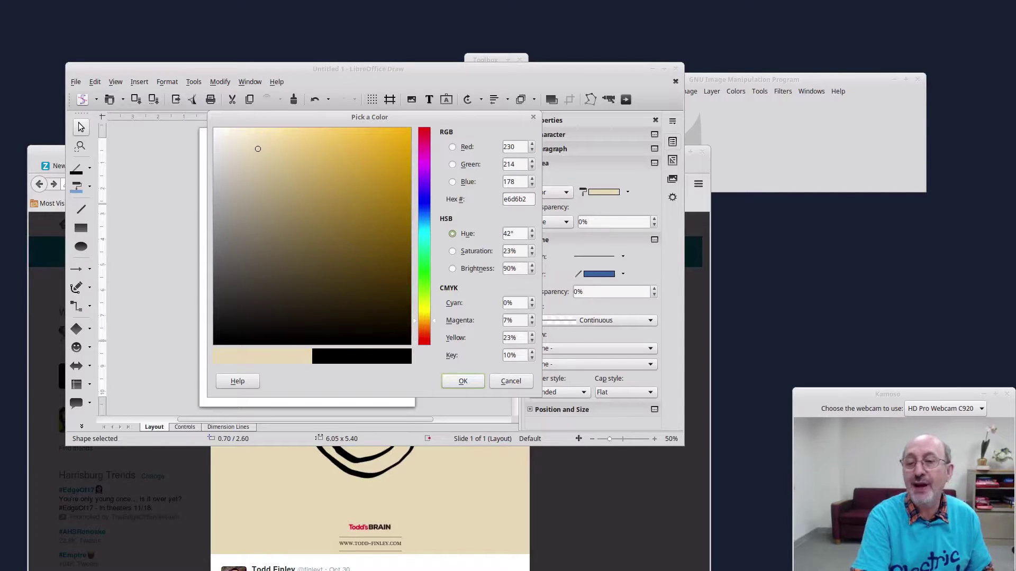
key("Return")
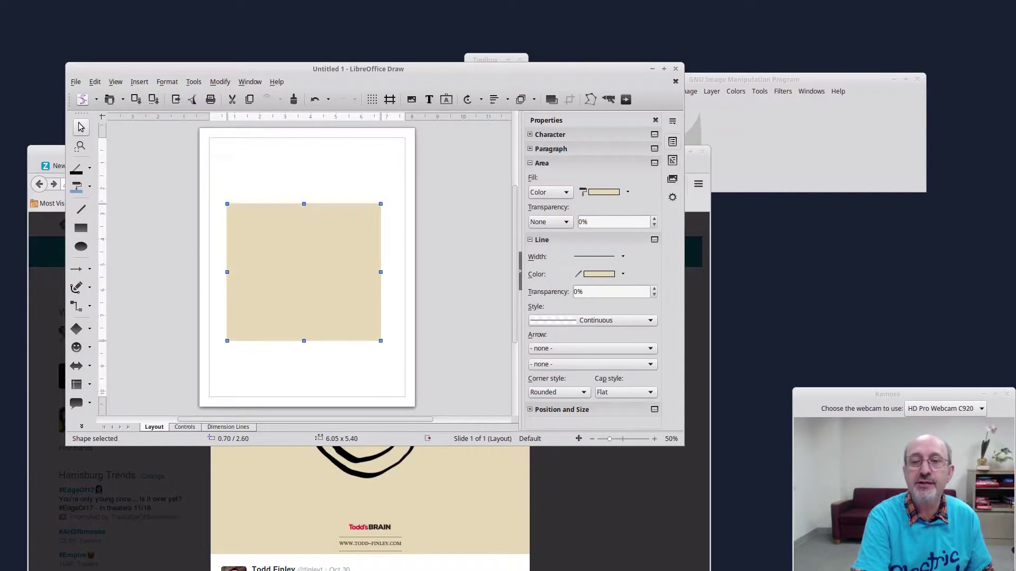
key("Escape")
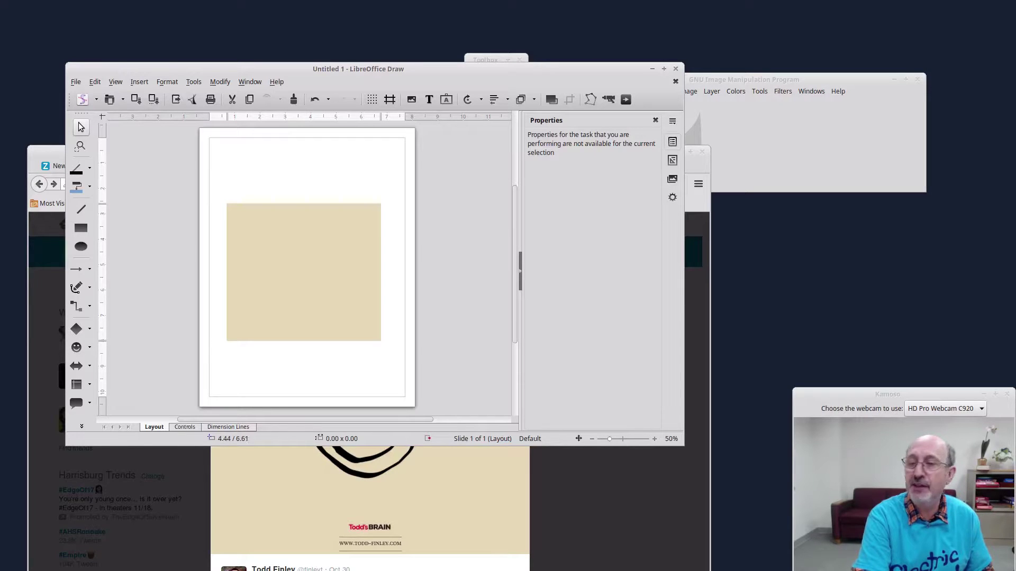
Step: Switch to GIMP and sample the brown color of the quote's lettering as the foreground color
left_click(368, 273)
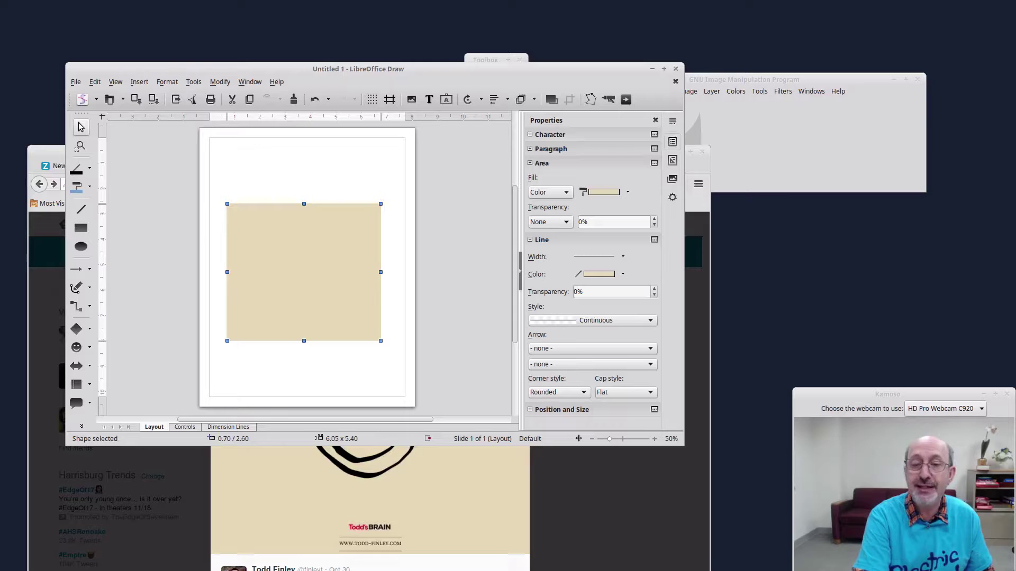
key("alt+Tab")
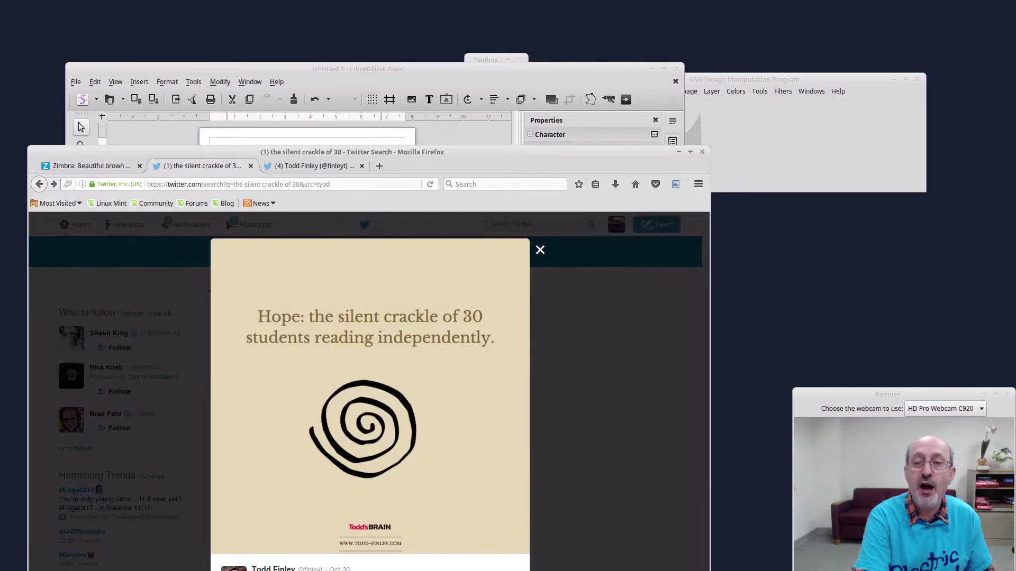
key("alt+Tab")
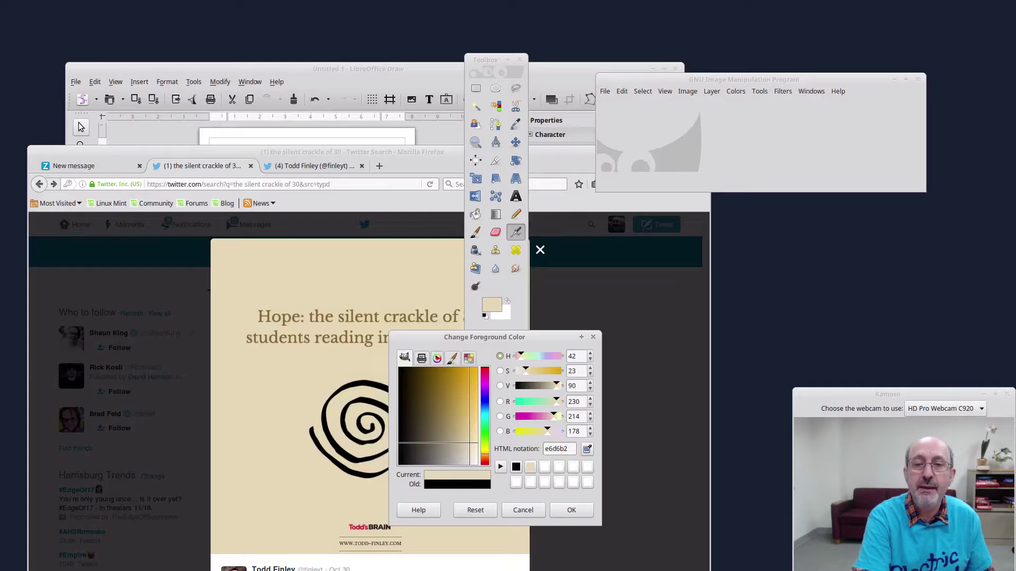
left_click(262, 317)
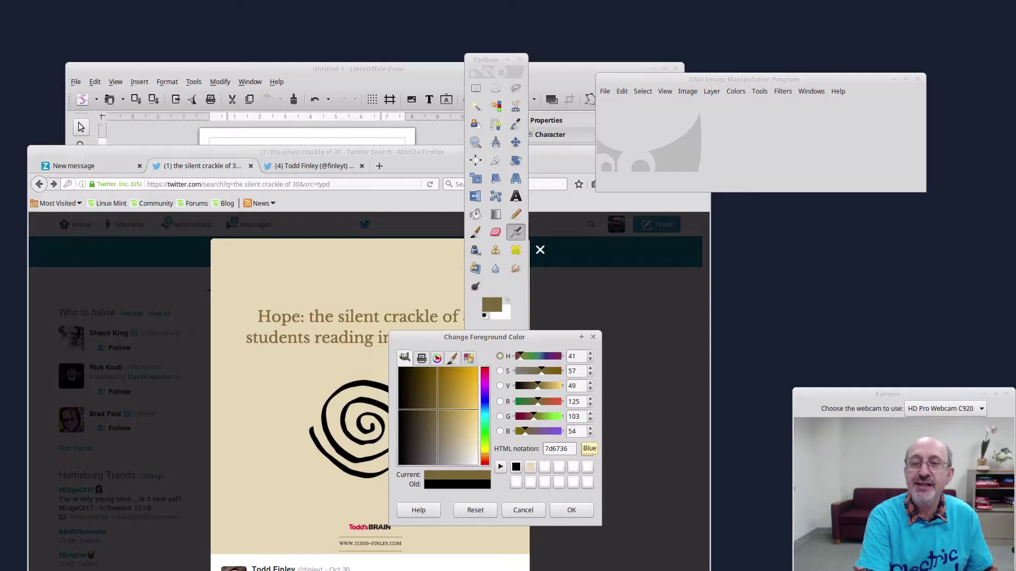
Step: Switch to LibreOffice Draw and create a new blank presentation from it
left_click(439, 124)
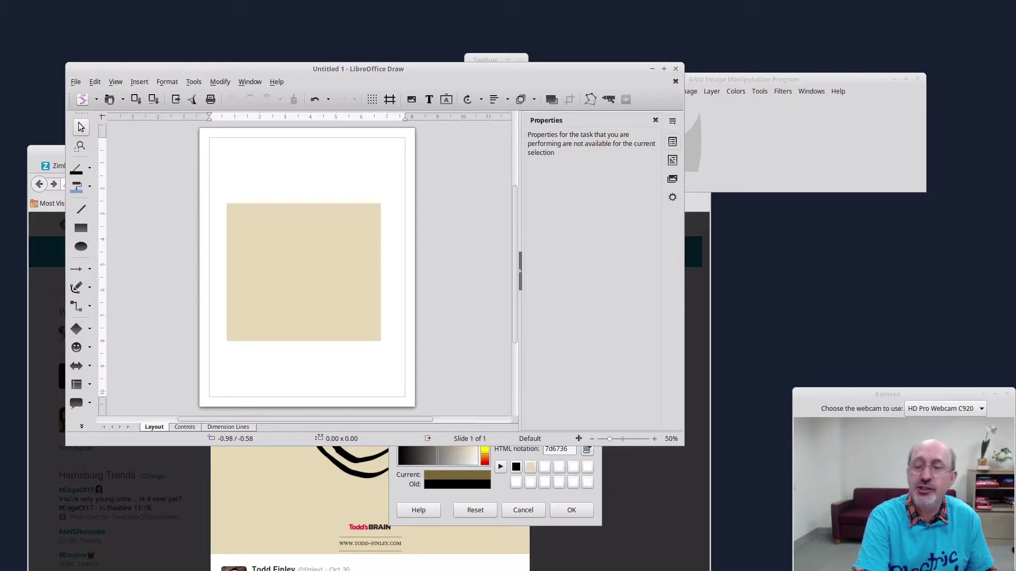
left_click(76, 82)
mouse_move(93, 95)
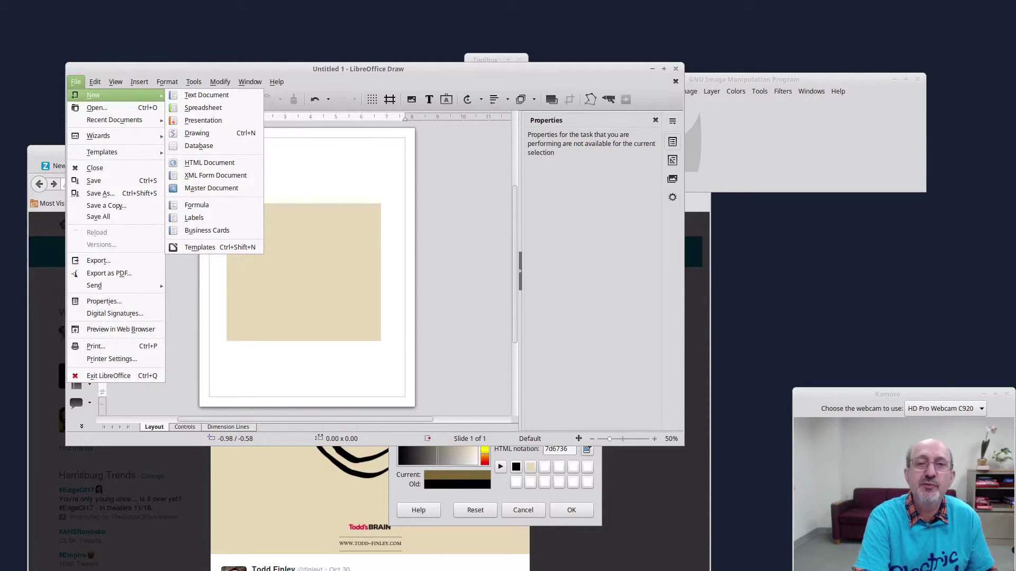
key("Down")
key("Down")
key("Down")
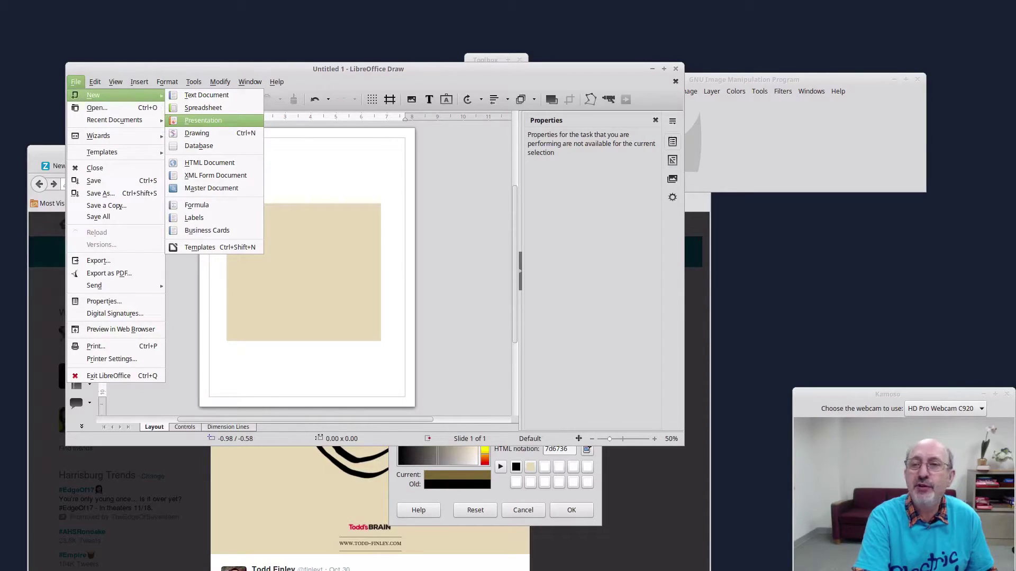
key("Return")
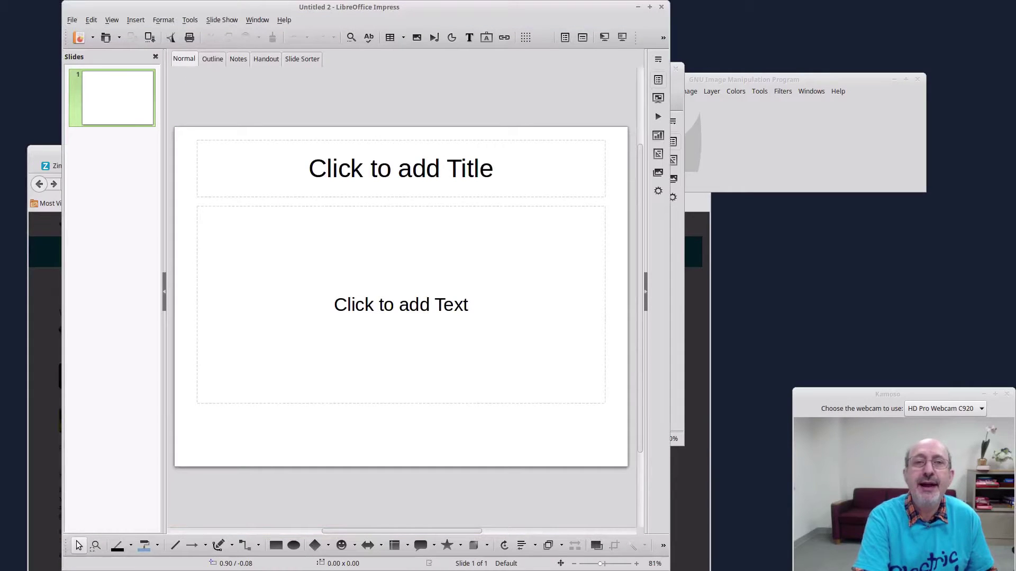
left_click(163, 20)
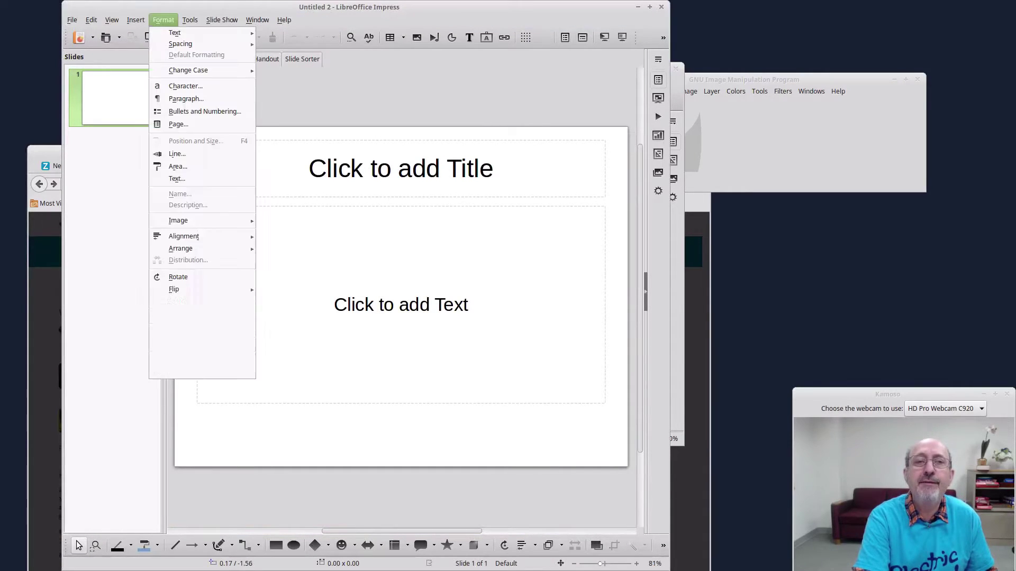
left_click(163, 20)
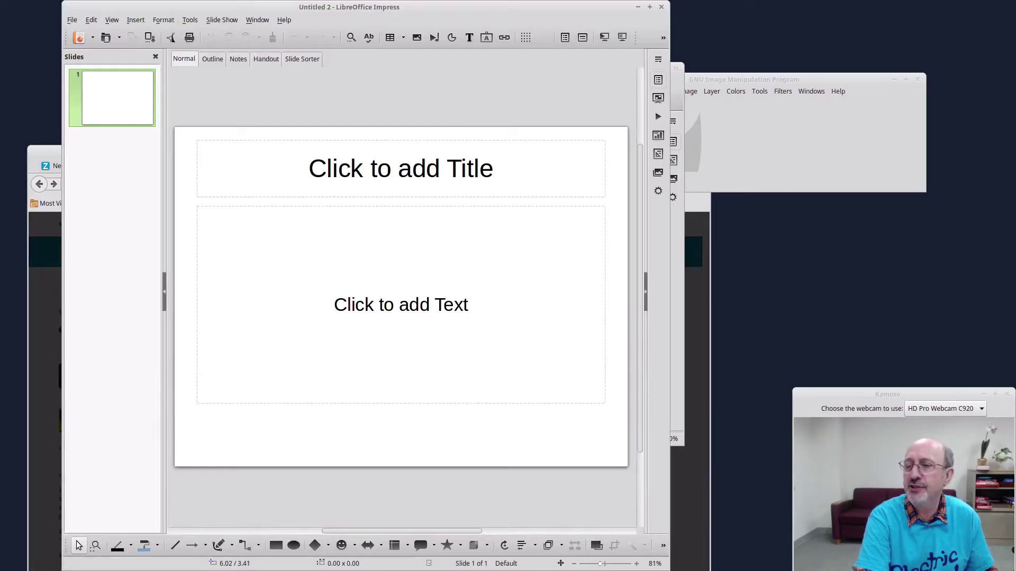
key("alt+o")
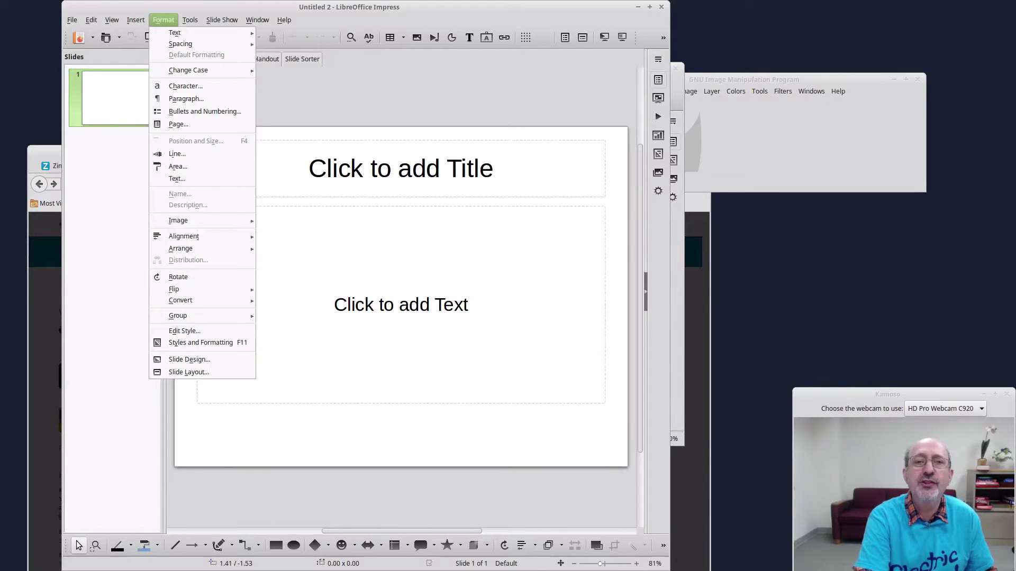
key("Down")
key("Down")
key("Down")
key("Down")
key("Down")
key("Down")
key("Down")
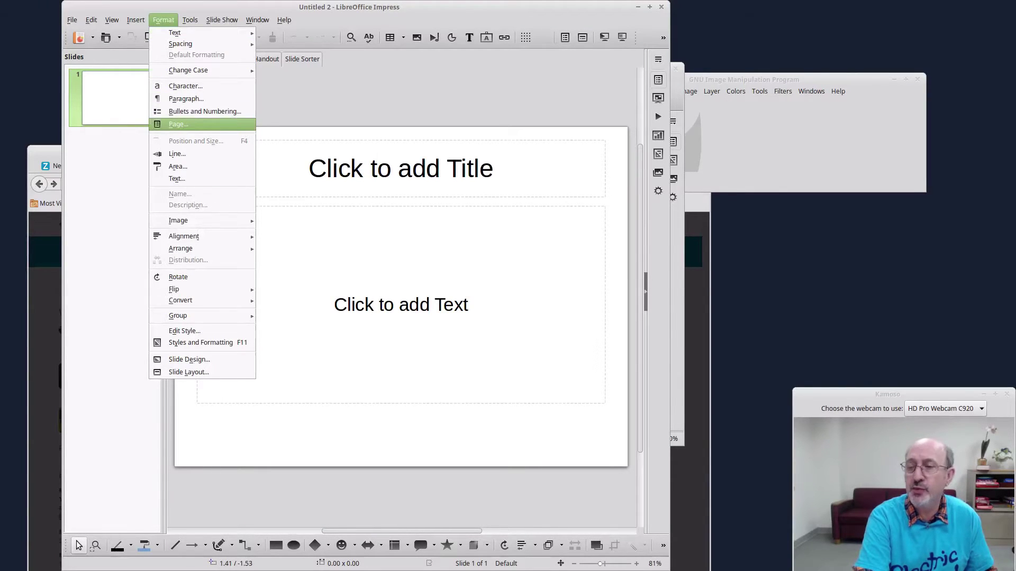
key("Return")
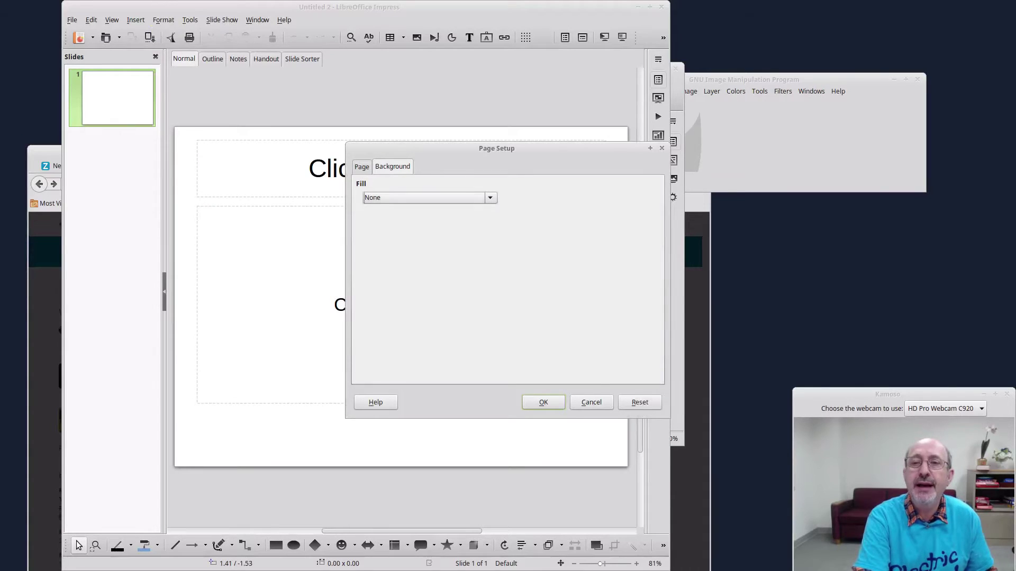
key("alt+Down")
key("Down")
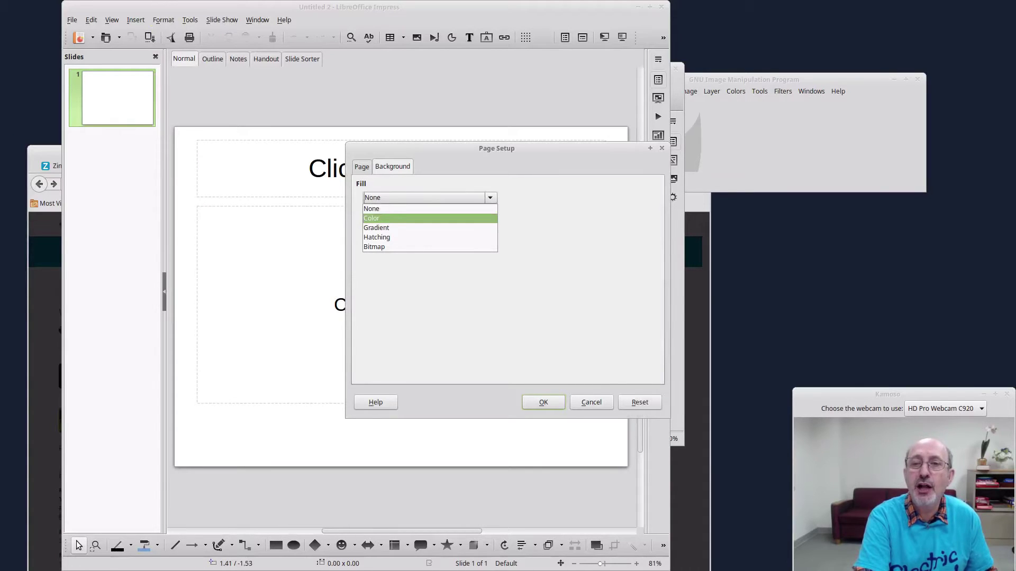
key("Return")
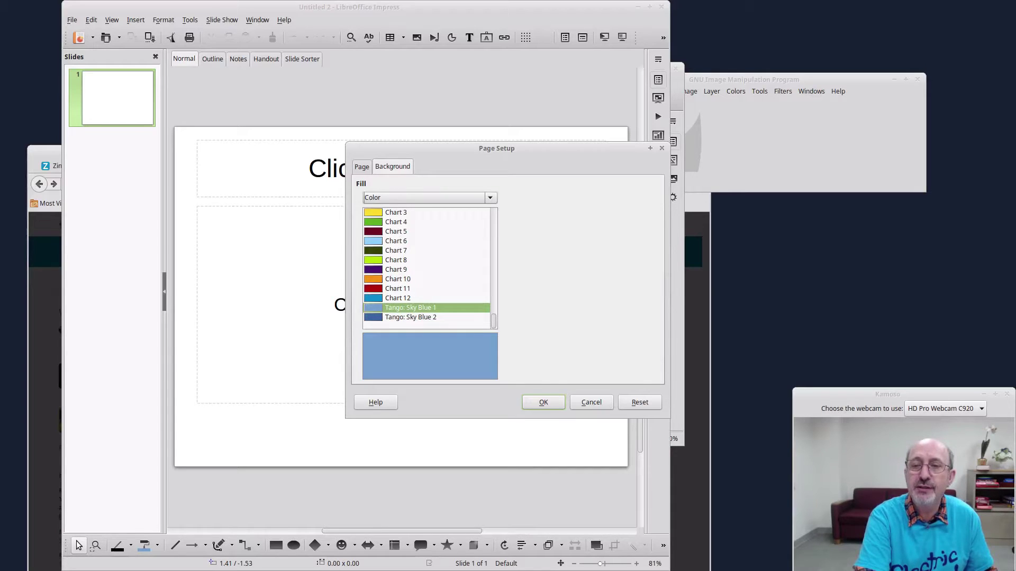
scroll(427, 269, "up", 15)
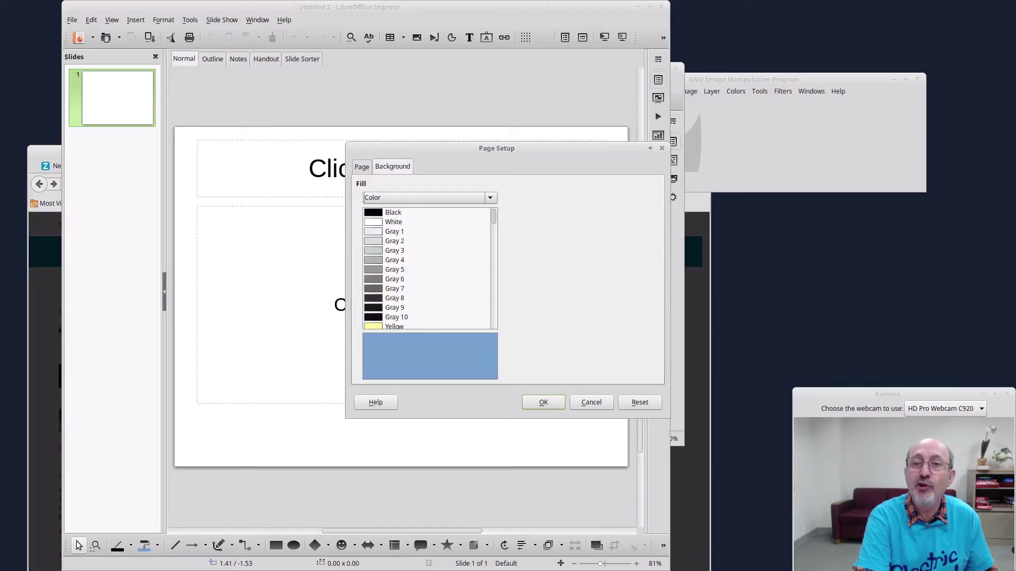
scroll(426, 269, "down", 15)
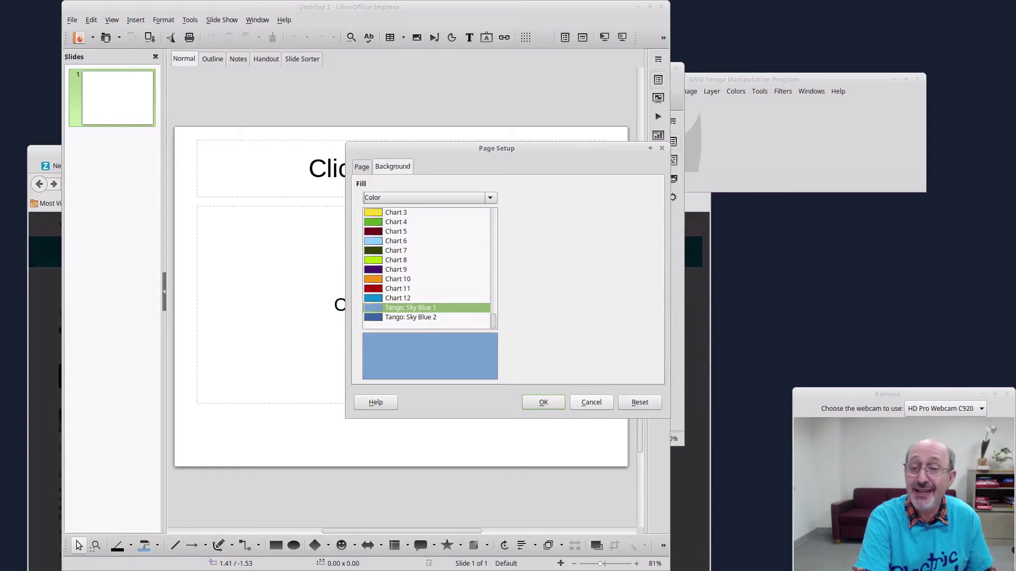
left_click(591, 402)
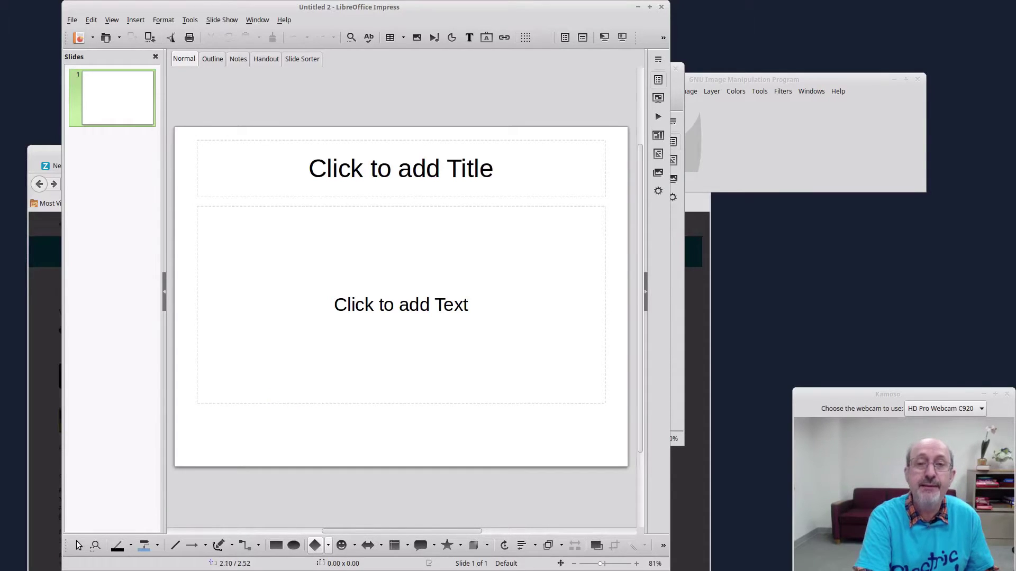
Step: Draw a rectangle about 10.92 by 8.27 inches over the slide and align it with the slide's upper-left corner
left_click_drag(178, 126, 628, 467)
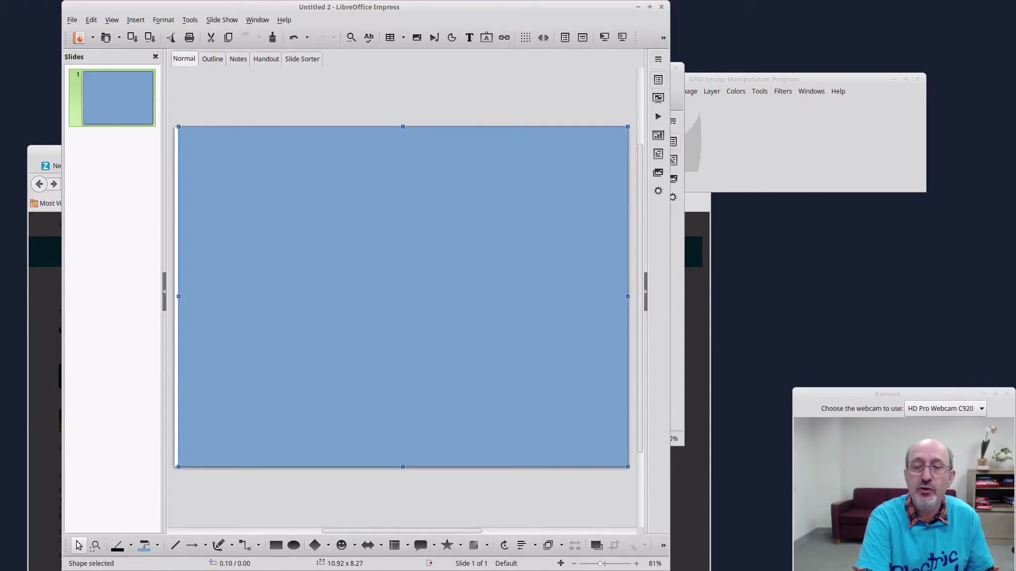
left_click_drag(402, 296, 398, 296)
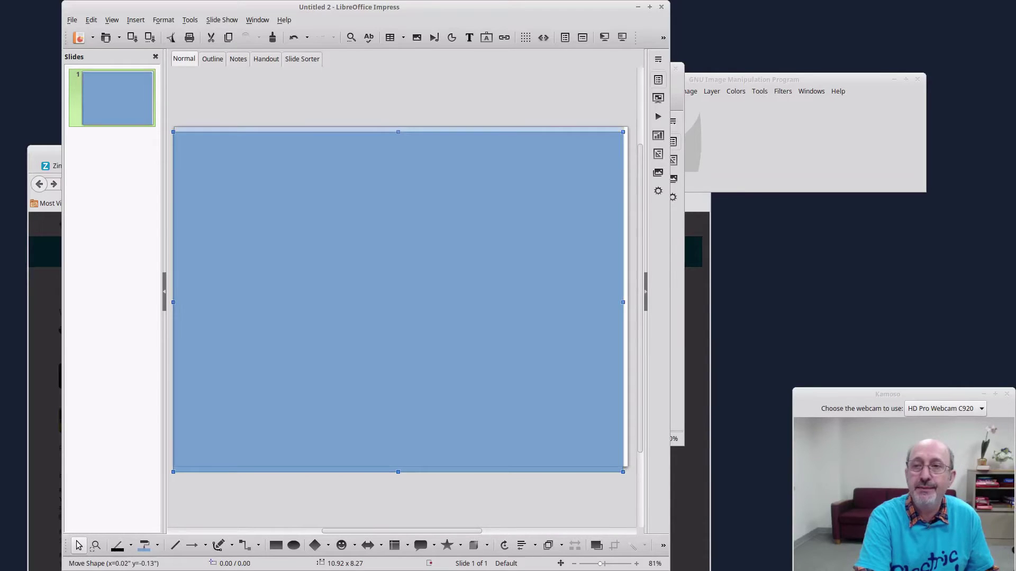
left_click_drag(621, 470, 623, 465)
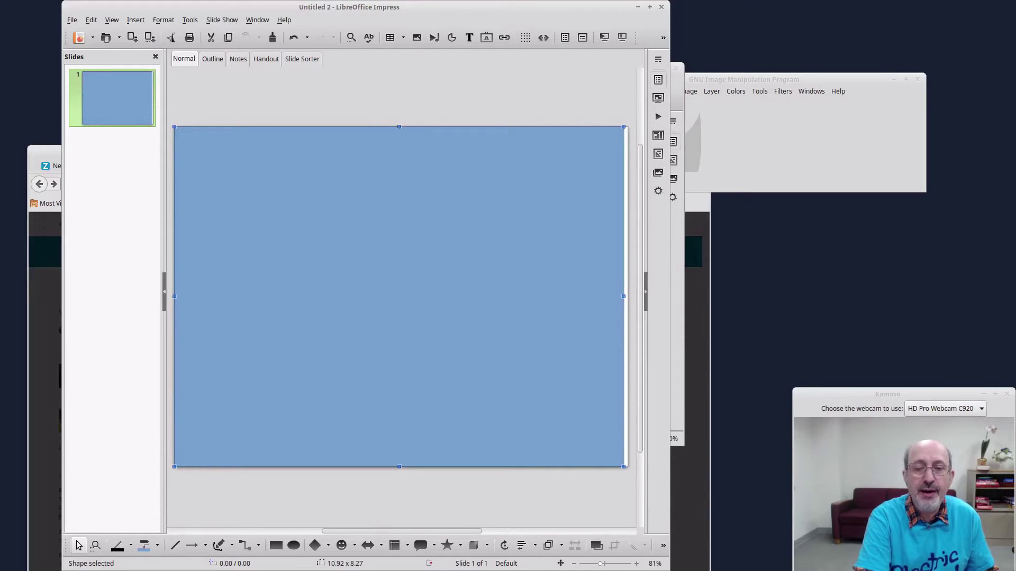
Step: Set the slide-covering rectangle's fill to a custom color with red 239, green 214 and blue 178, and deselect it
left_click(157, 545)
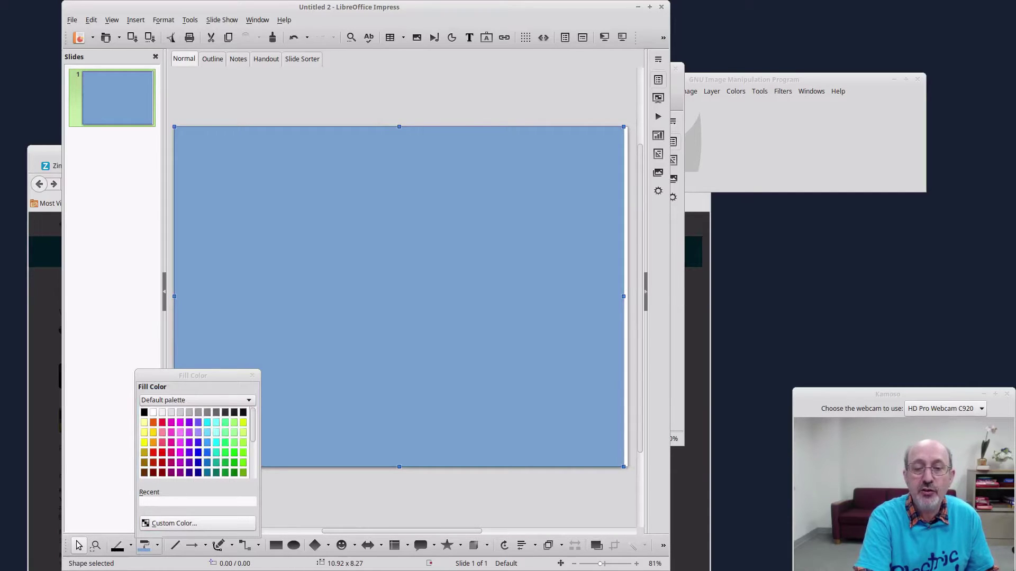
left_click(174, 524)
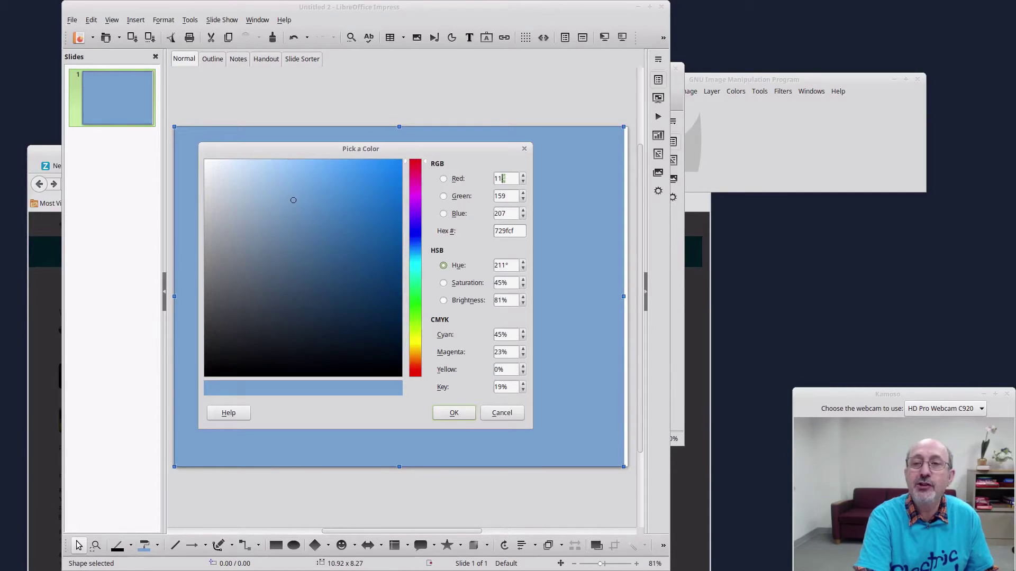
double_click(502, 178)
type("239")
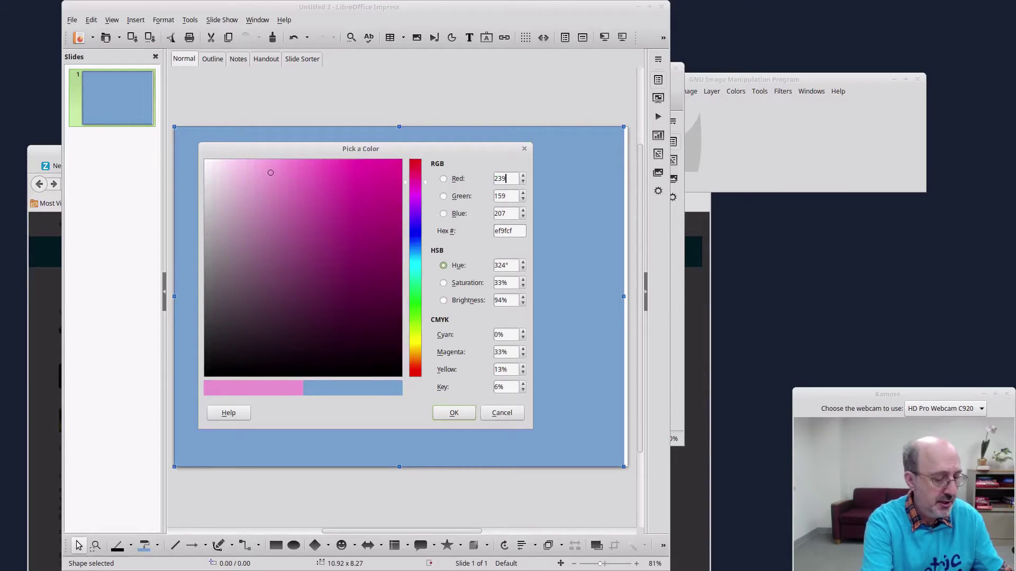
key("Tab")
type("214")
key("Tab")
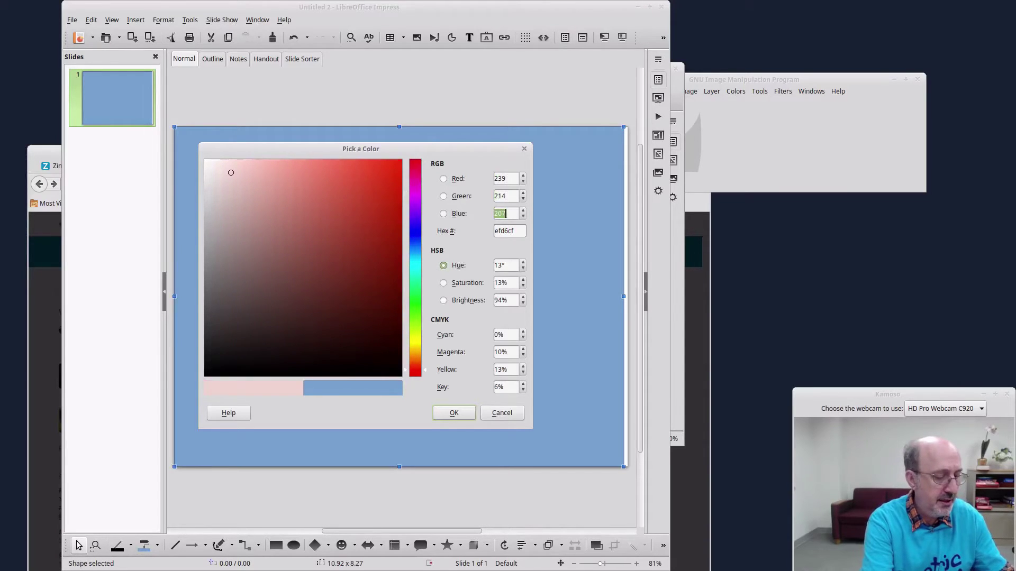
type("178")
key("Return")
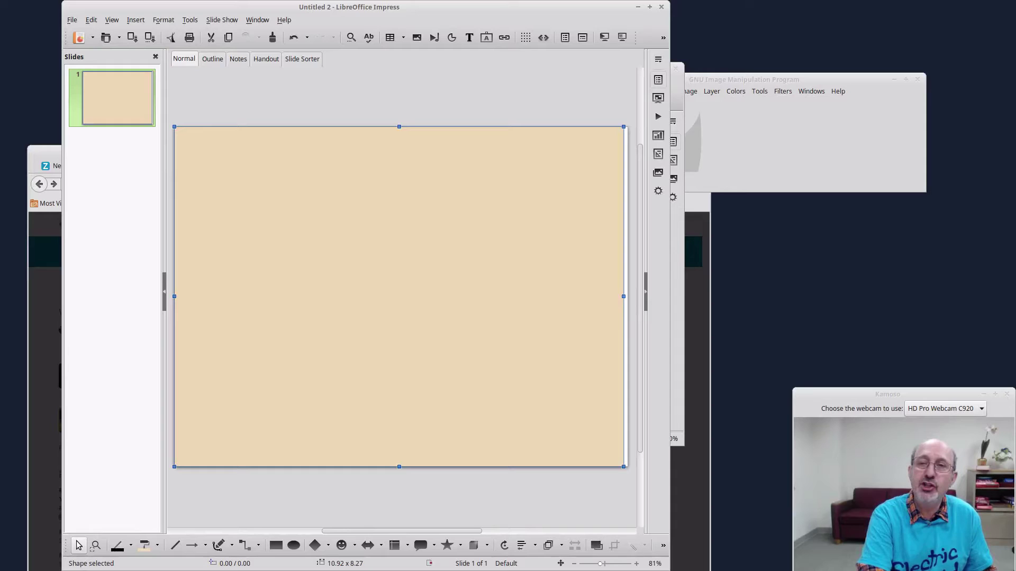
left_click(450, 102)
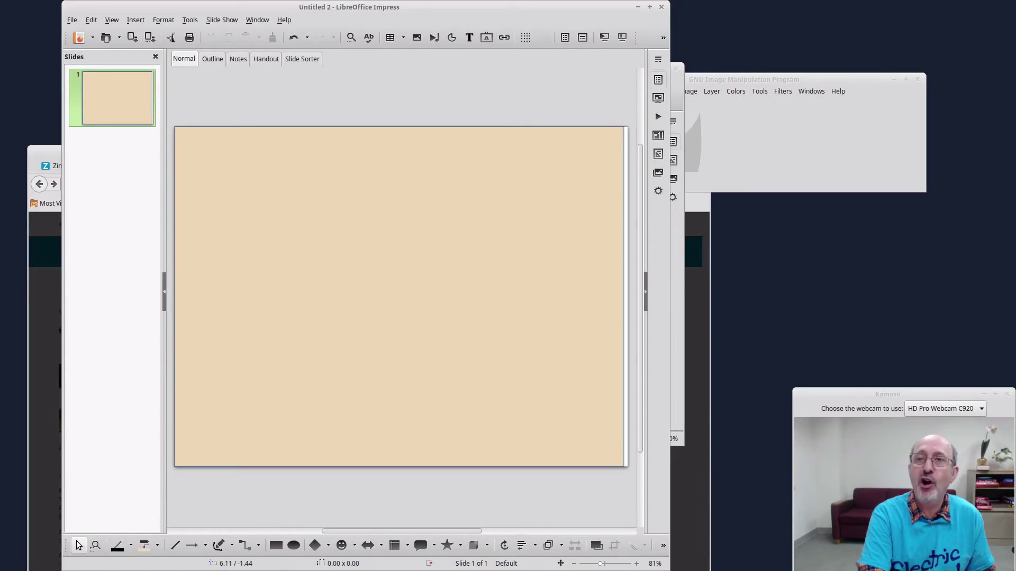
mouse_move(427, 7)
left_mouse_down()
mouse_move(441, 22)
mouse_move(424, 199)
mouse_move(421, 191)
left_mouse_up()
left_click_drag(342, 191, 354, 30)
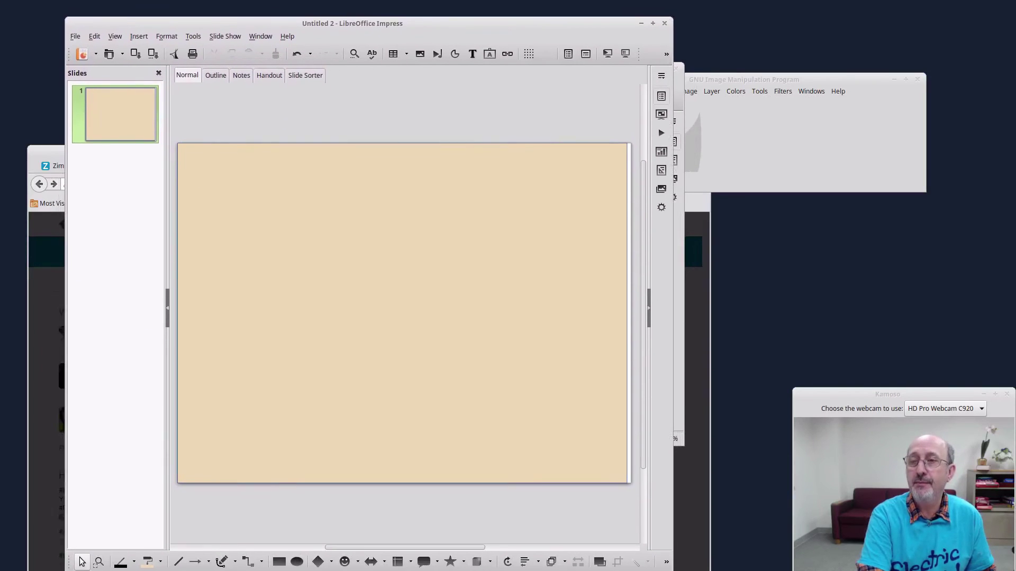